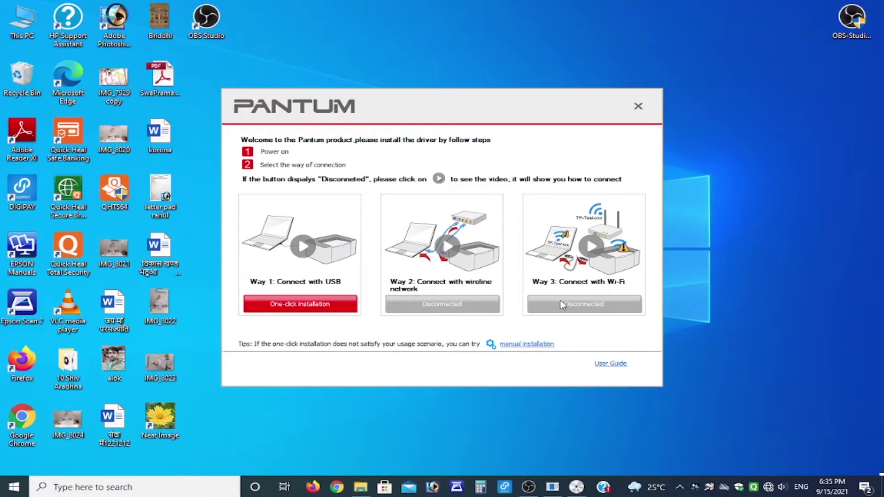
- Install the Pantum driver over USB with the one-click installation and finish the installer without printing a test page
{"action": "left_click", "coordinate": [288, 309]}
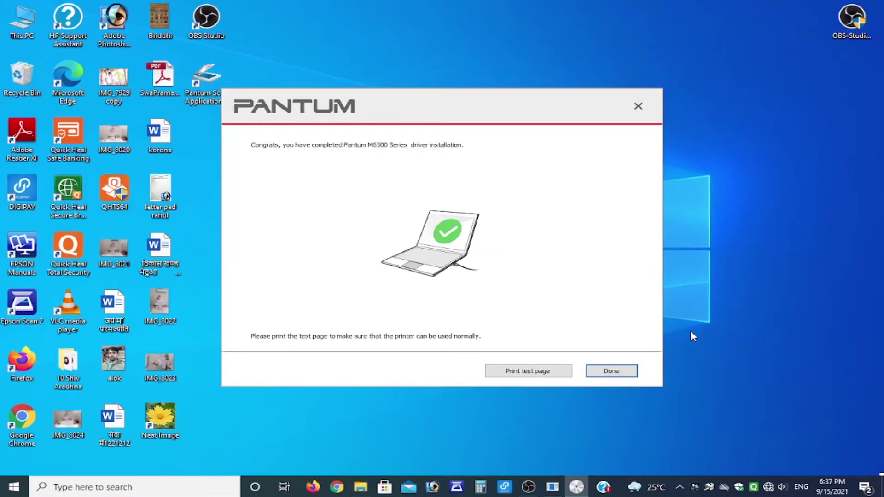
{"action": "left_click", "coordinate": [607, 375]}
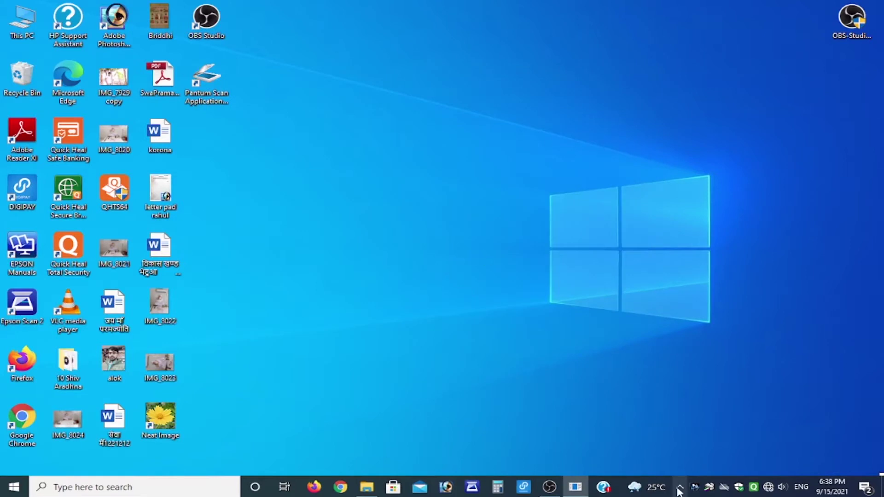
{"action": "right_click", "coordinate": [665, 206]}
{"action": "left_click", "coordinate": [690, 236]}
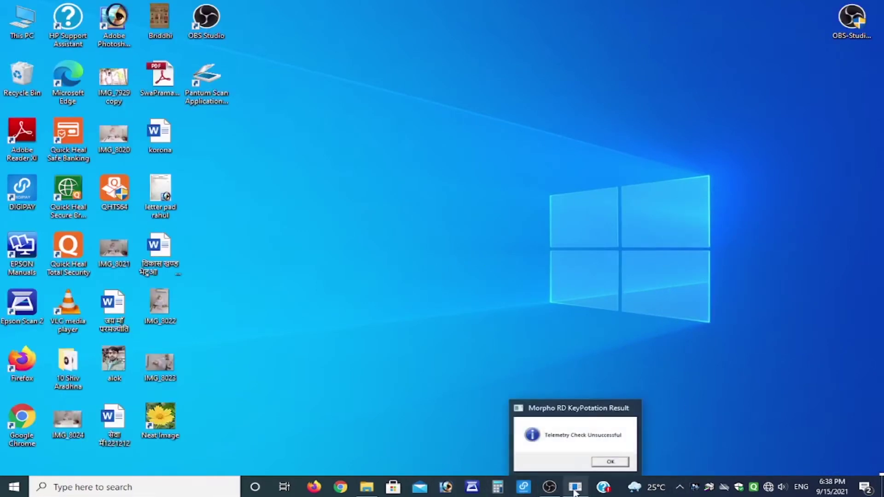
{"action": "left_click", "coordinate": [574, 491]}
{"action": "key", "text": "super"}
{"action": "left_click", "coordinate": [562, 325]}
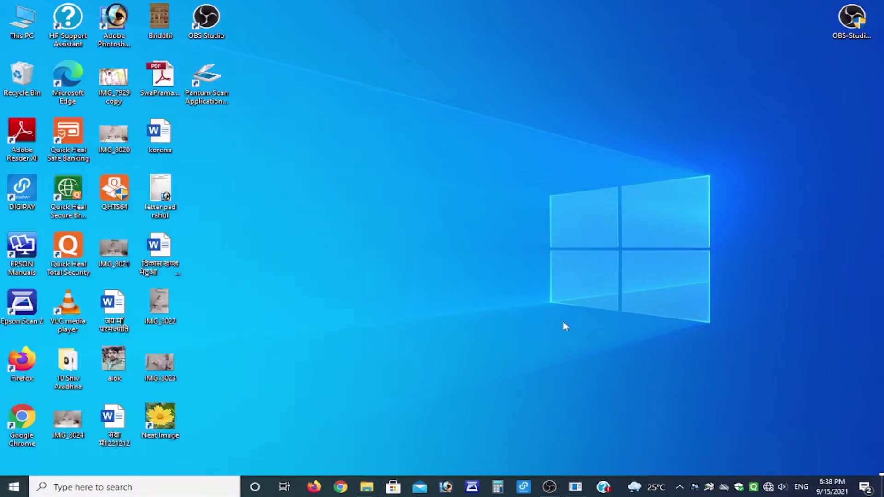
- Switch to Adobe Photoshop and create a new blank 4 × 6 inch document
{"action": "left_click", "coordinate": [445, 487]}
{"action": "left_click", "coordinate": [463, 200]}
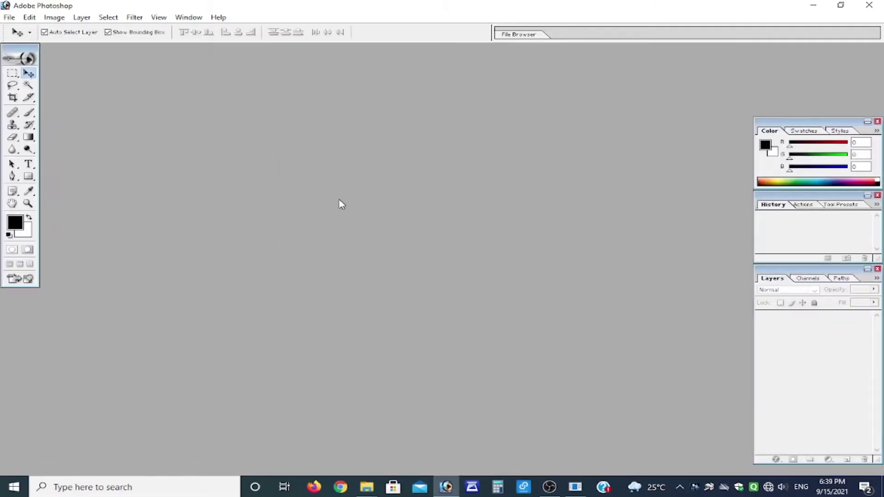
{"action": "key", "text": "ctrl+n"}
{"action": "left_click", "coordinate": [537, 175]}
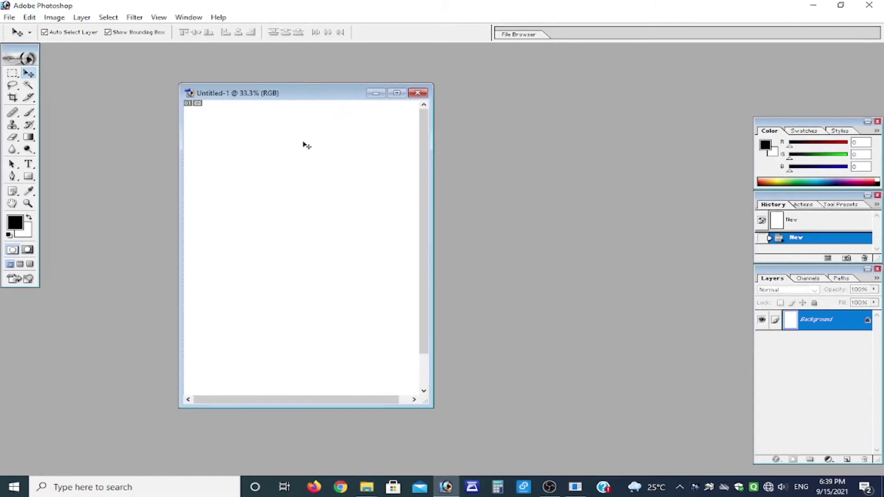
- Scale the blank document to fit the media in the print settings and proceed to printing
{"action": "key", "text": "ctrl+p"}
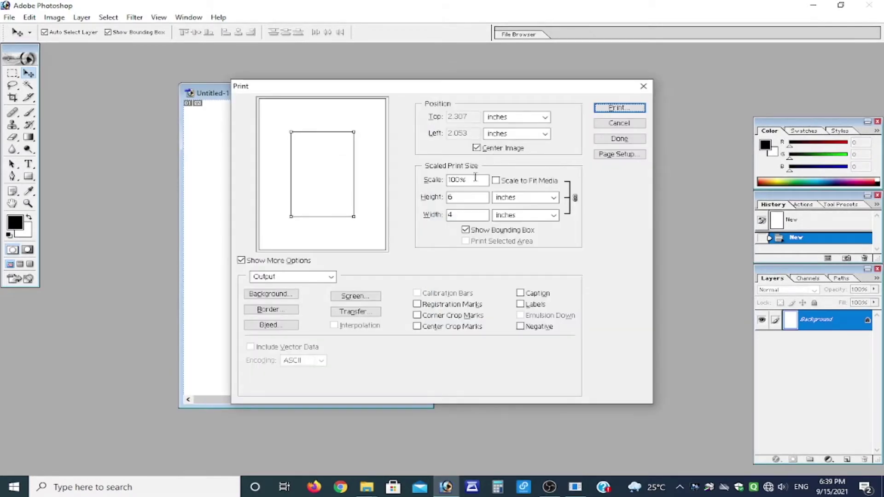
{"action": "left_click", "coordinate": [509, 183]}
{"action": "left_click", "coordinate": [617, 107]}
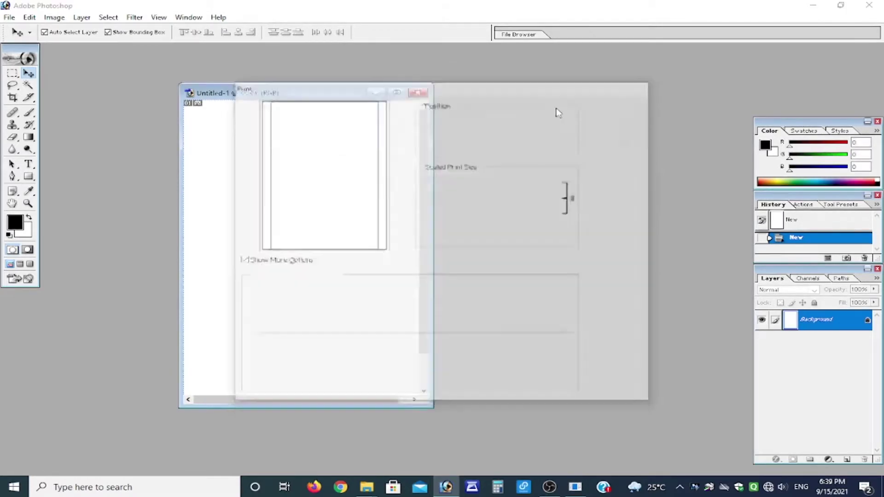
- Choose the Pantum M6500 Series printer and print one copy of the document
{"action": "left_click", "coordinate": [429, 77]}
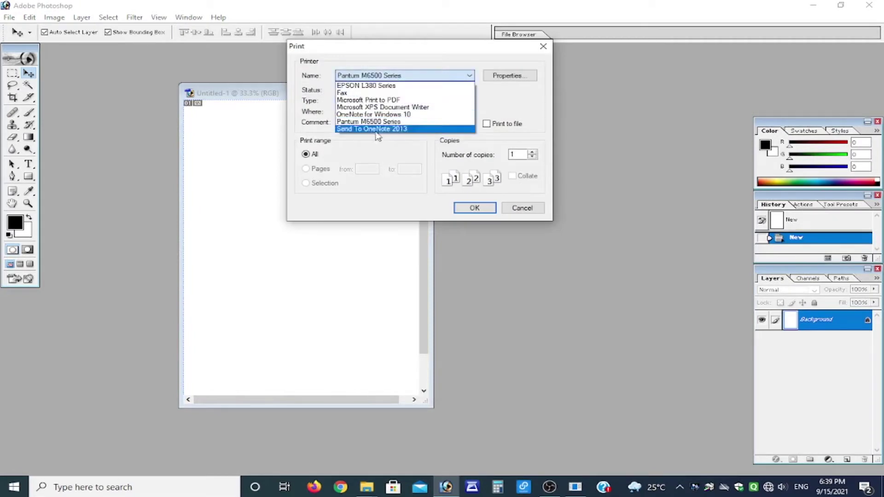
{"action": "left_click", "coordinate": [392, 80]}
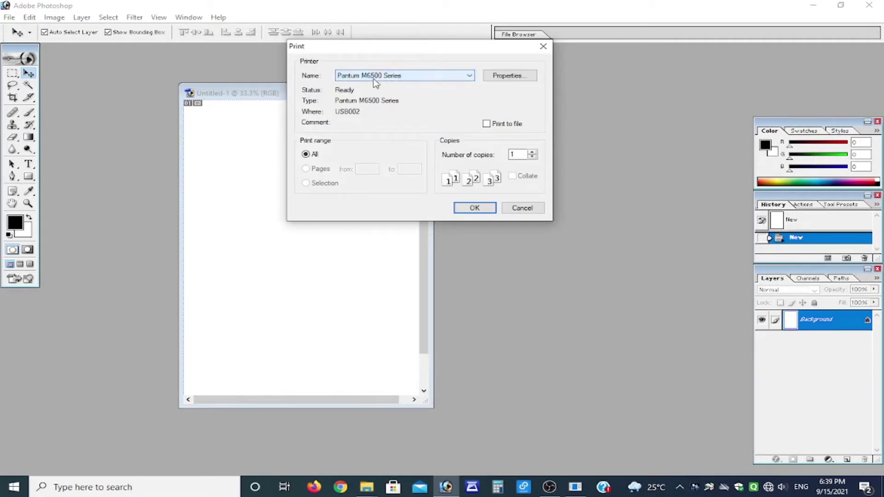
{"action": "left_click", "coordinate": [378, 80]}
{"action": "left_click", "coordinate": [370, 133]}
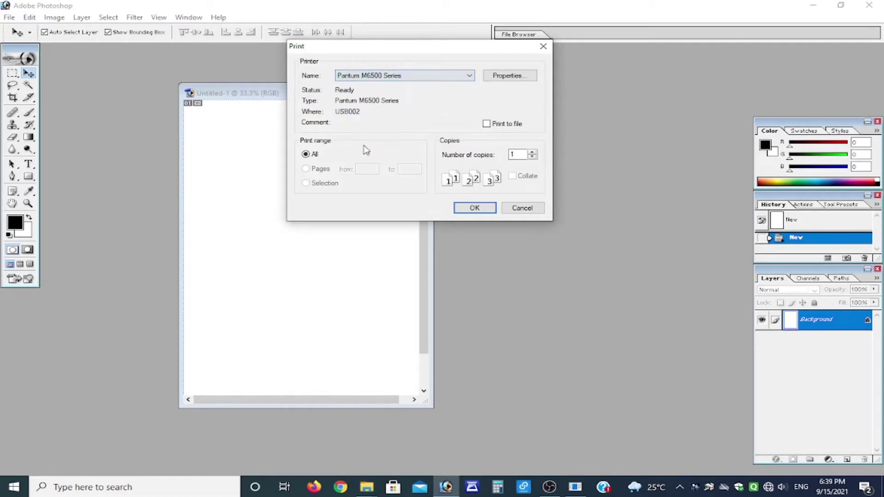
{"action": "left_click", "coordinate": [490, 210]}
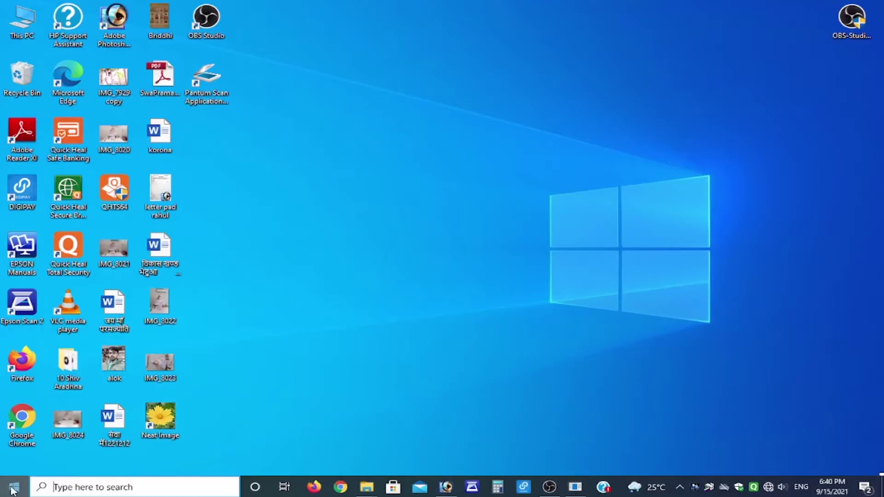
- Open Pantum Push Scan Manager to view its image saving options, and close it without changes
{"action": "left_click", "coordinate": [14, 487]}
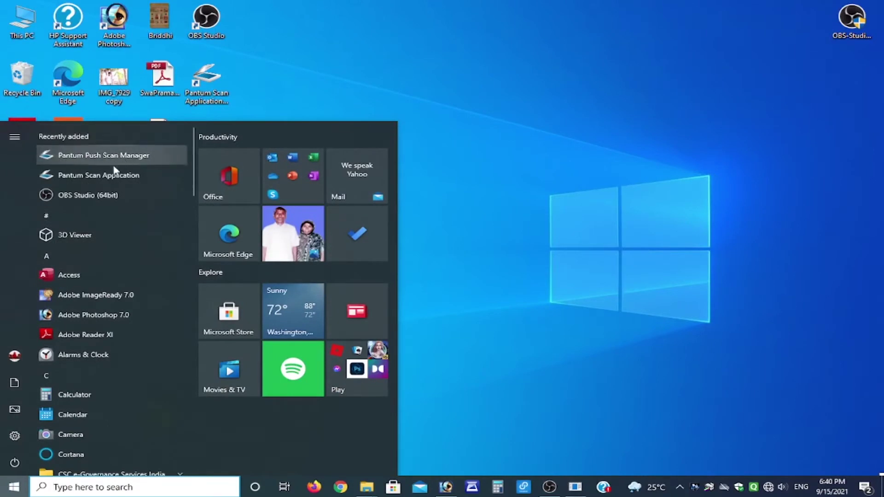
{"action": "left_click", "coordinate": [100, 159]}
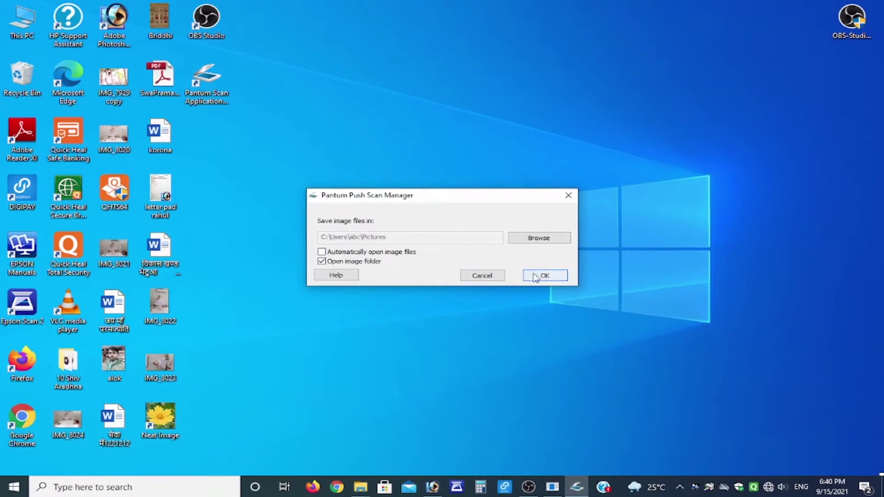
{"action": "left_click", "coordinate": [482, 276]}
{"action": "key", "text": "super"}
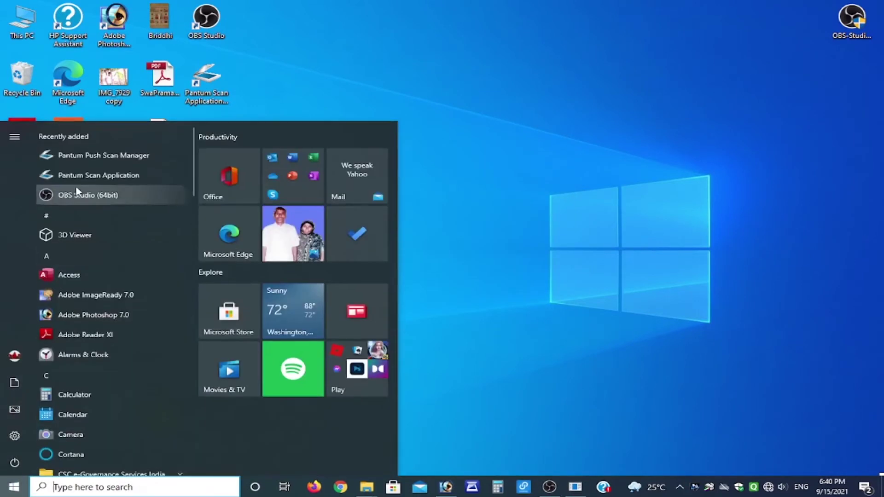
{"action": "right_click", "coordinate": [732, 93]}
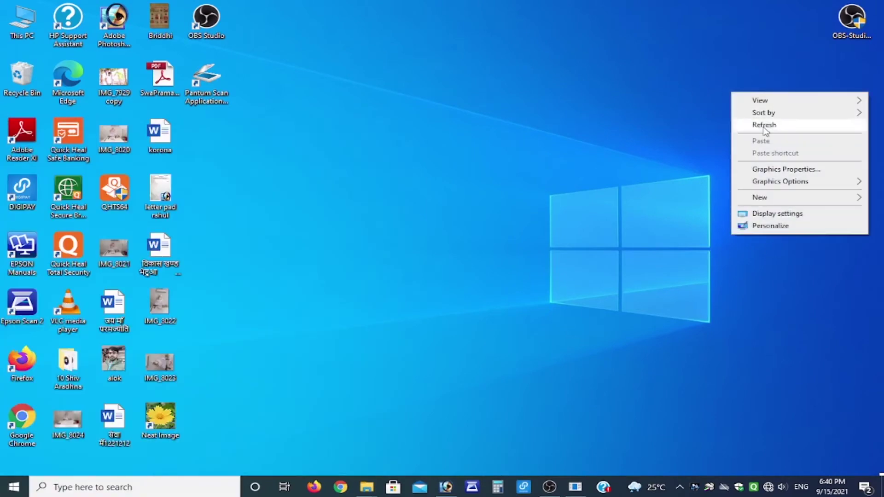
{"action": "left_click", "coordinate": [767, 128]}
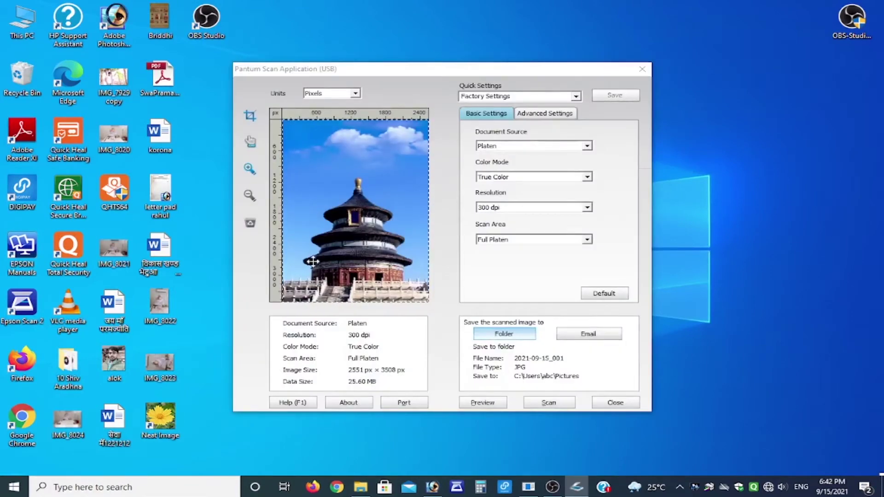
- Run a preview scan of the item on the platen in the Pantum Scan Application
{"action": "left_click", "coordinate": [307, 179]}
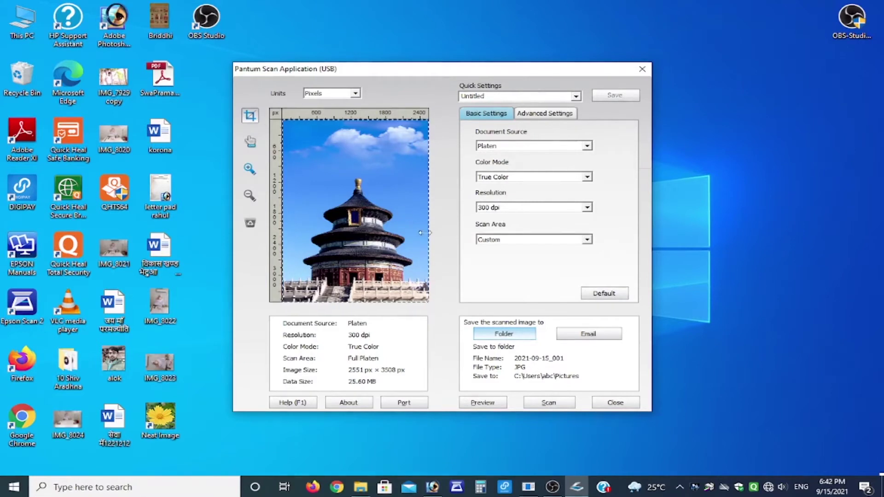
{"action": "left_click", "coordinate": [249, 141]}
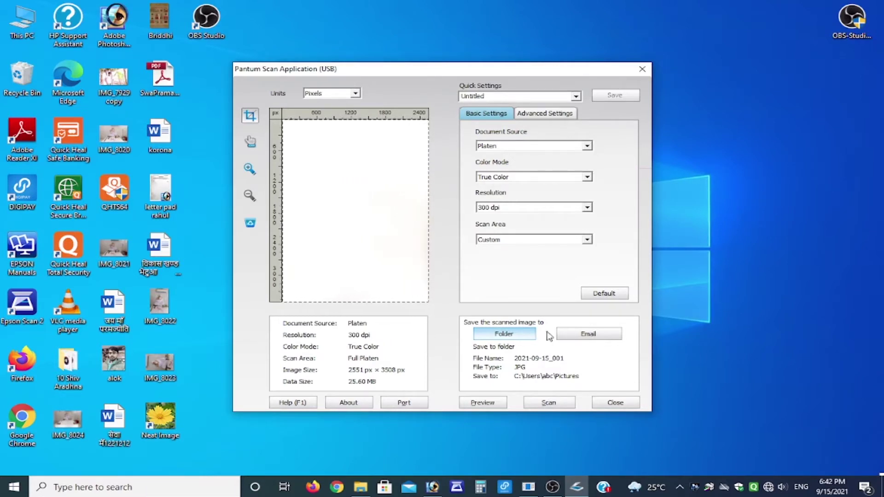
{"action": "left_click", "coordinate": [501, 402]}
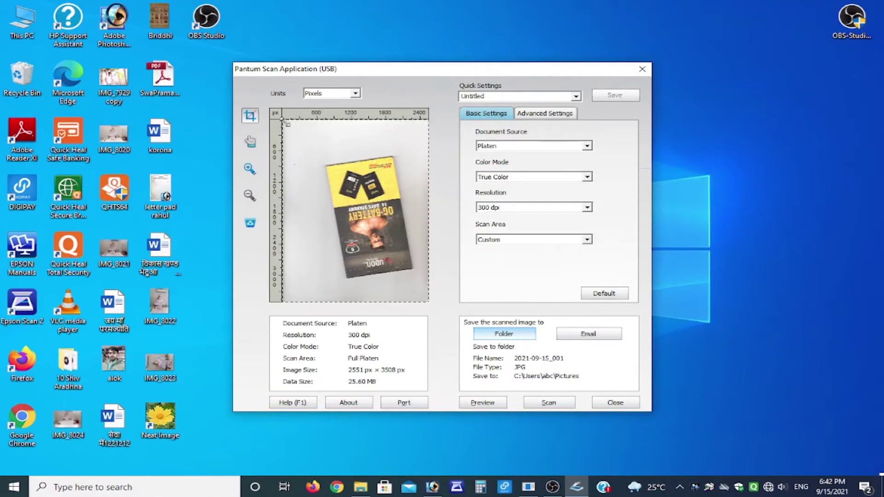
- Crop the scan area around the battery box to about 1704 × 2399 px and set the resolution to 75 dpi
{"action": "left_click_drag", "start_coordinate": [325, 156], "coordinate": [423, 281]}
{"action": "left_click", "coordinate": [542, 207]}
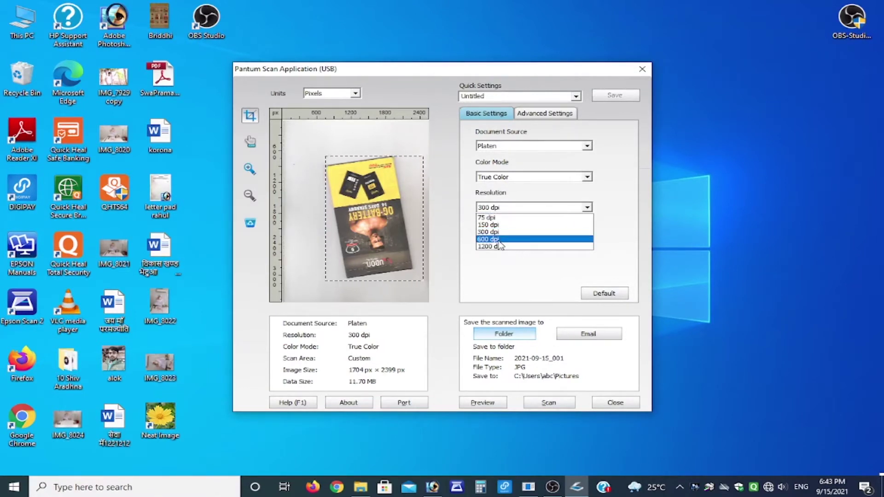
{"action": "left_click", "coordinate": [496, 218]}
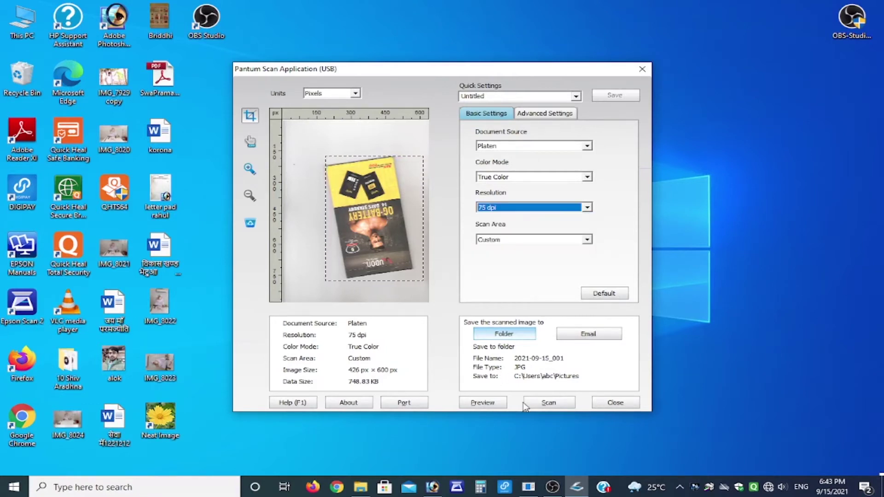
- Review the document source and color mode options, keeping Platen and True Color
{"action": "left_click", "coordinate": [552, 146]}
{"action": "left_click", "coordinate": [552, 146]}
{"action": "left_click", "coordinate": [560, 178]}
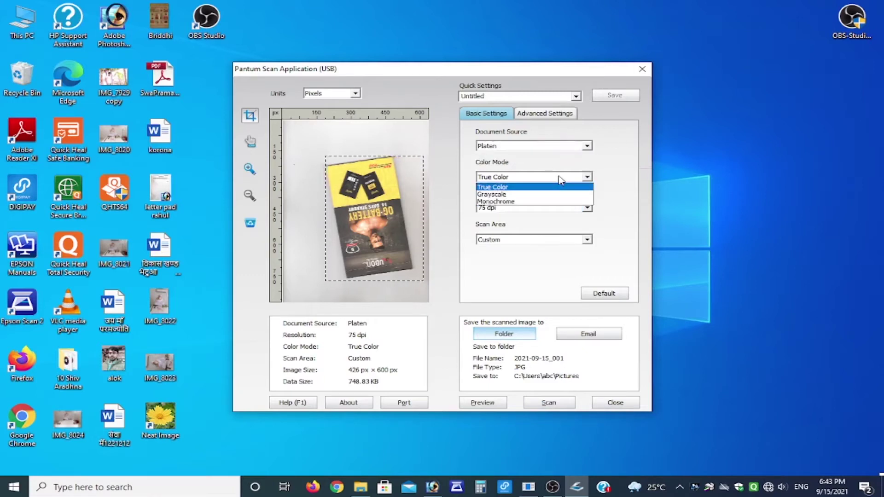
{"action": "left_click", "coordinate": [636, 223]}
{"action": "left_click", "coordinate": [581, 177]}
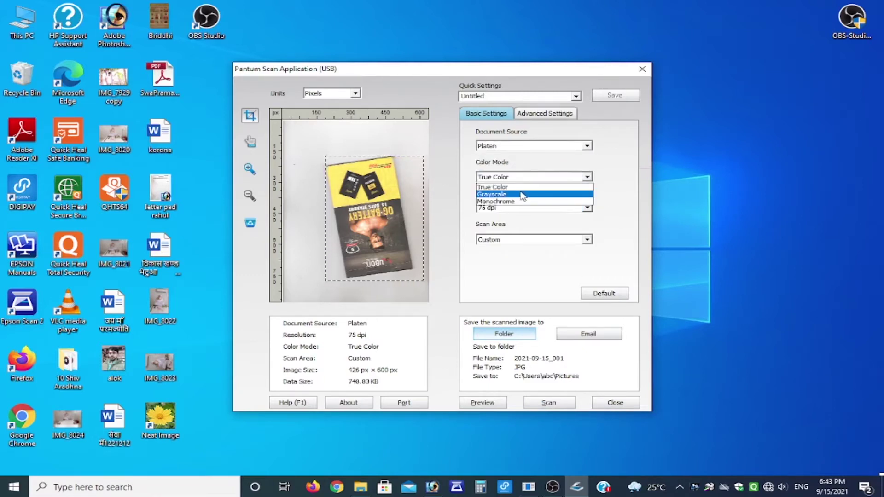
{"action": "left_click", "coordinate": [555, 177]}
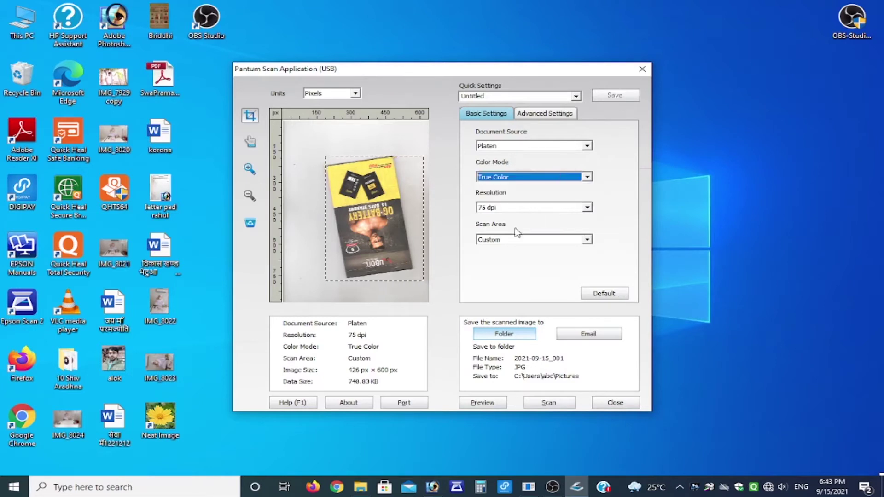
- Set the scan area to A5 and shift its frame slightly to the right over the preview
{"action": "left_click", "coordinate": [586, 239]}
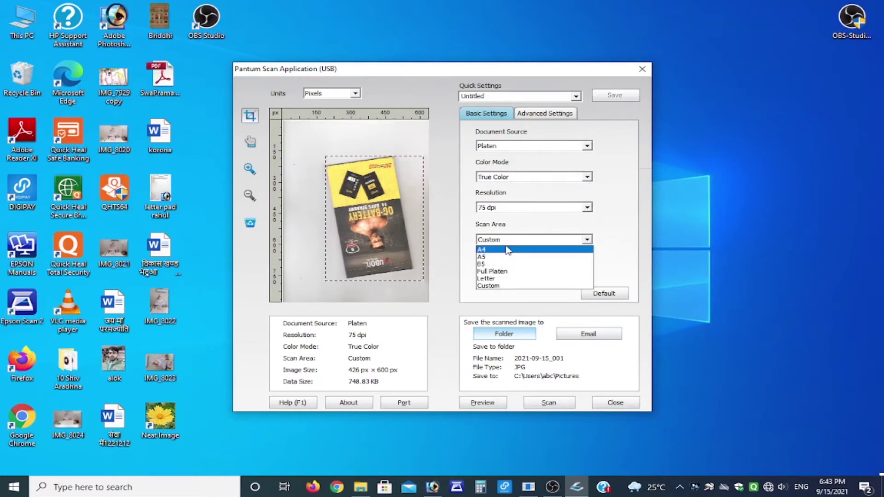
{"action": "left_click", "coordinate": [628, 237]}
{"action": "left_click", "coordinate": [567, 242]}
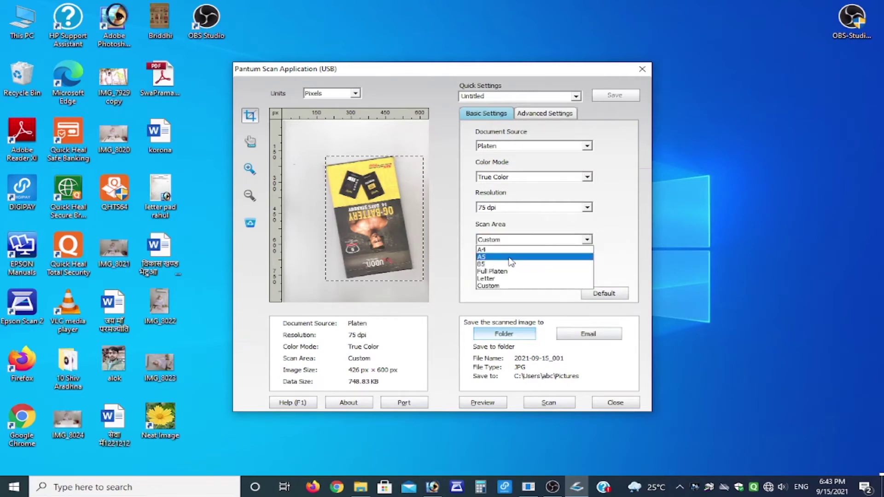
{"action": "left_click", "coordinate": [530, 254]}
{"action": "left_click_drag", "start_coordinate": [332, 154], "coordinate": [386, 198]}
- Try the A4, B5, Full Platen and Letter scan areas in turn on the preview
{"action": "left_click", "coordinate": [562, 239]}
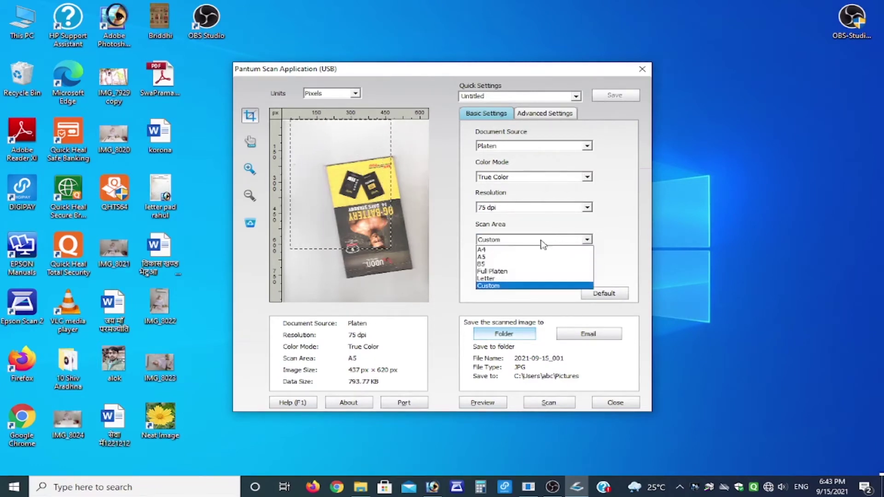
{"action": "left_click", "coordinate": [499, 250]}
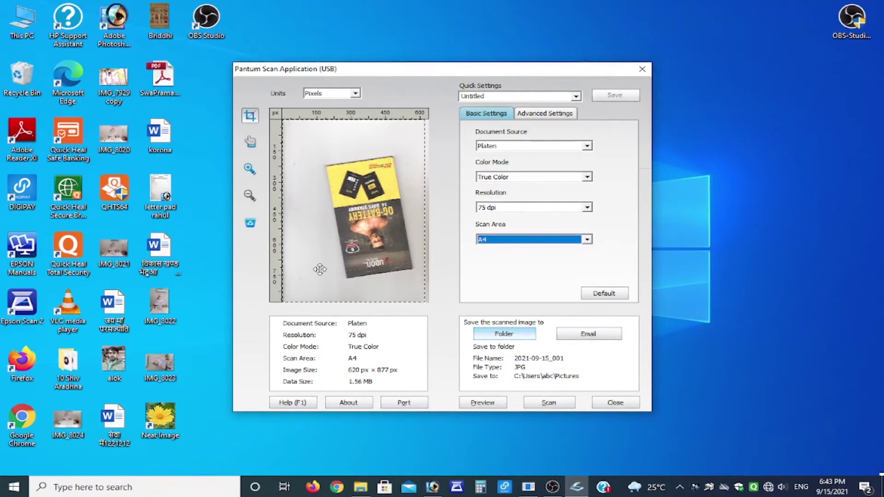
{"action": "left_click", "coordinate": [579, 239]}
{"action": "left_click", "coordinate": [487, 262]}
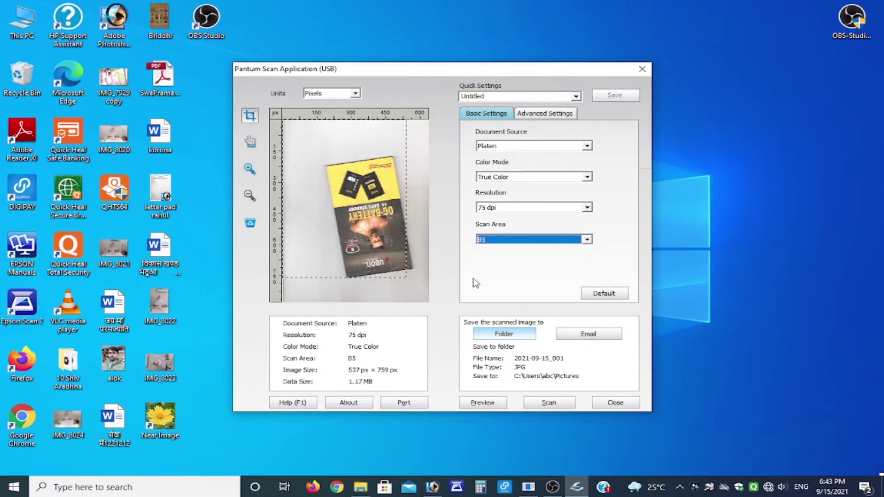
{"action": "left_click", "coordinate": [502, 239]}
{"action": "left_click", "coordinate": [487, 272]}
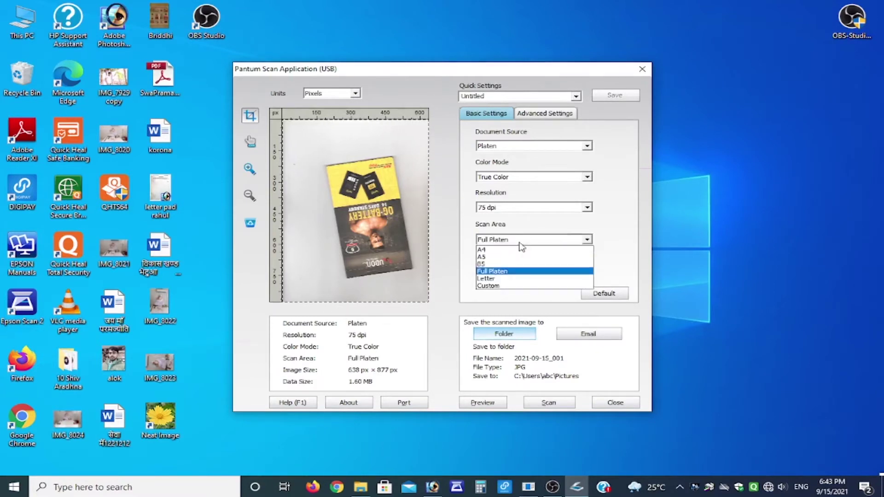
{"action": "left_click", "coordinate": [502, 278]}
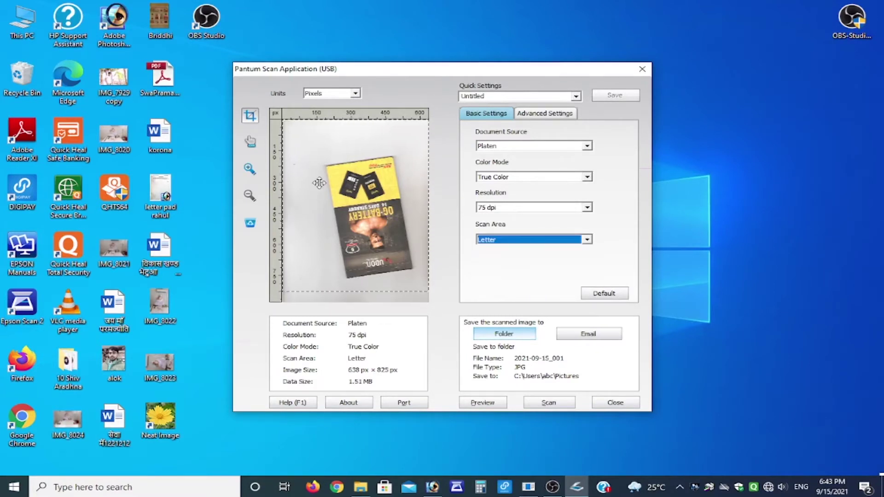
- Set the scan area to Custom and extend its frame to the platen's lower-right corner, about 603 × 877 px
{"action": "left_click", "coordinate": [534, 240]}
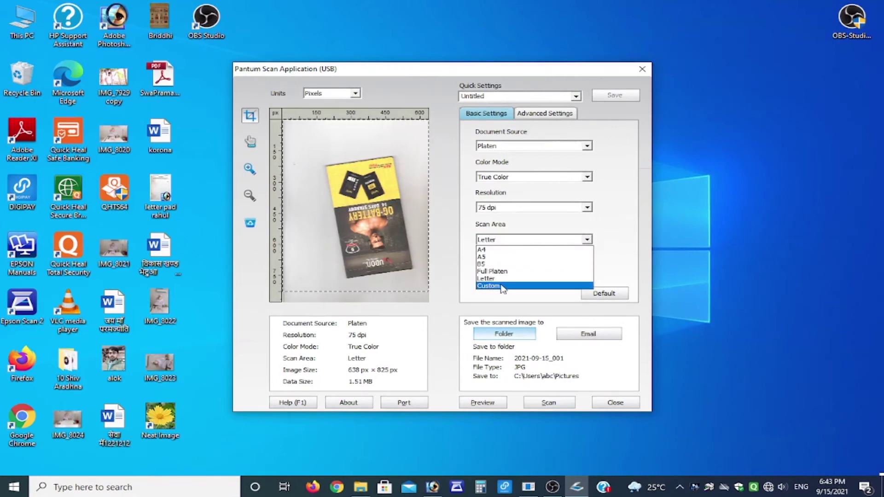
{"action": "left_click", "coordinate": [500, 286]}
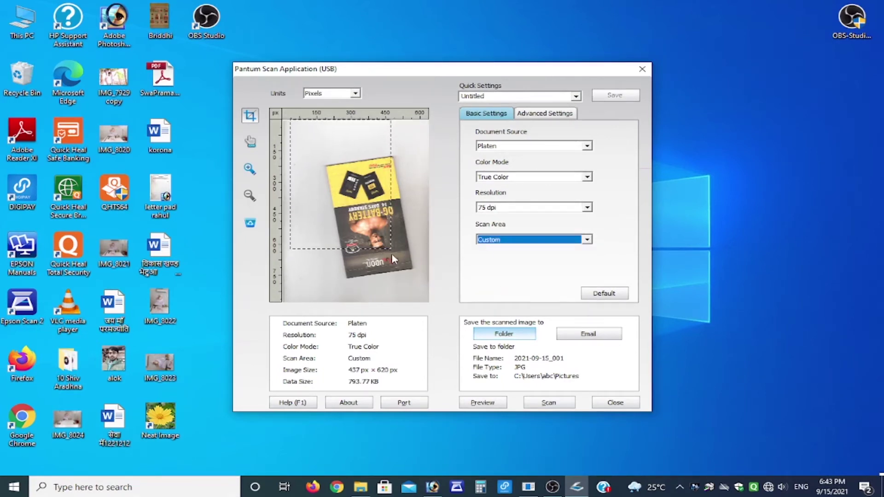
{"action": "left_click_drag", "start_coordinate": [440, 295], "coordinate": [442, 304]}
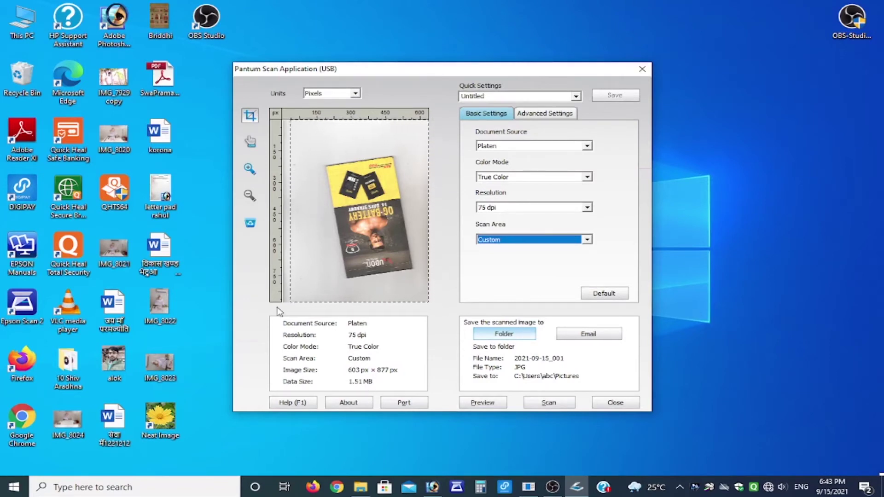
- Extend the custom scan frame to the platen's left edge, about 638 × 877 px, to cover the whole preview
{"action": "left_click_drag", "start_coordinate": [317, 286], "coordinate": [318, 204]}
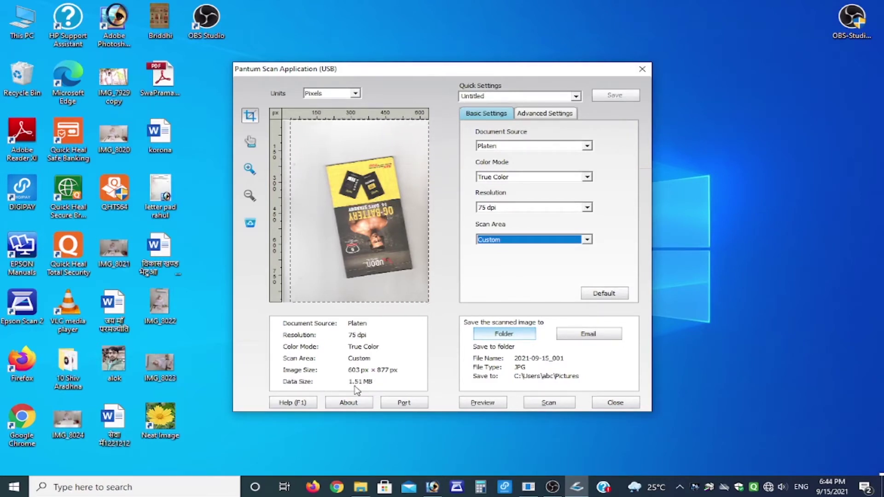
{"action": "left_click_drag", "start_coordinate": [289, 120], "coordinate": [283, 121]}
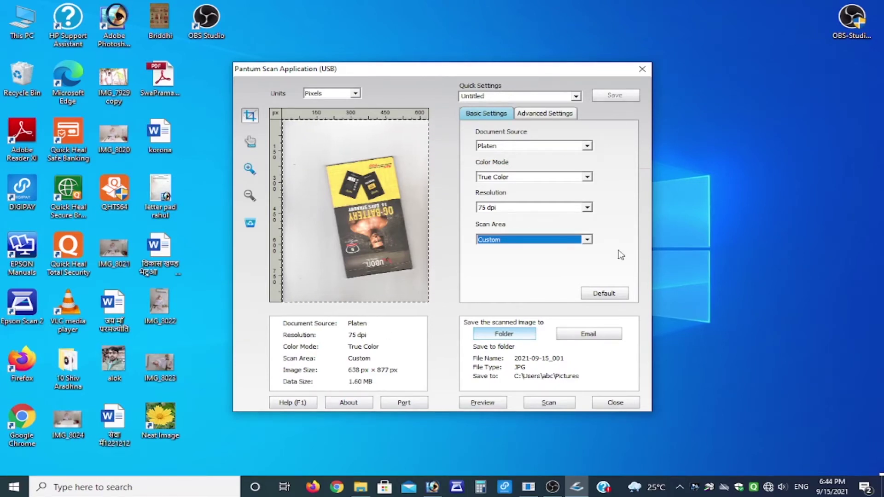
- Try the 1200, 600, 300 and 150 dpi resolutions in turn, ending with 75 dpi
{"action": "left_click", "coordinate": [528, 207]}
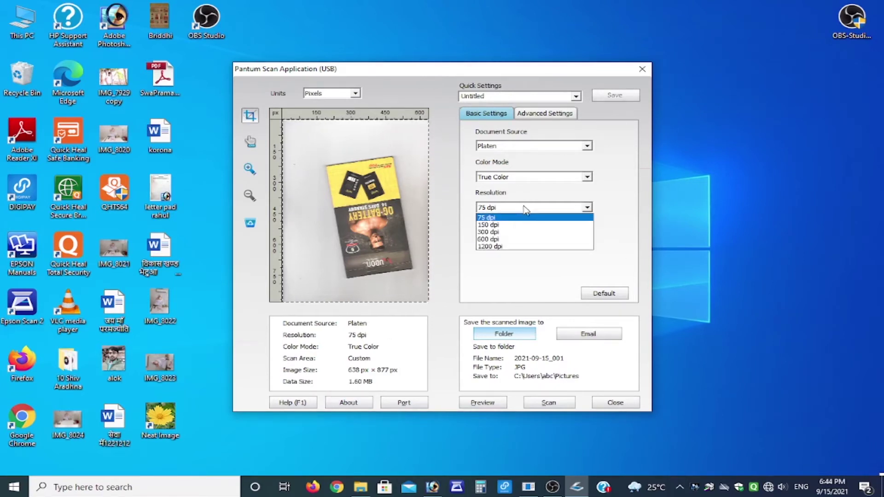
{"action": "left_click", "coordinate": [504, 246]}
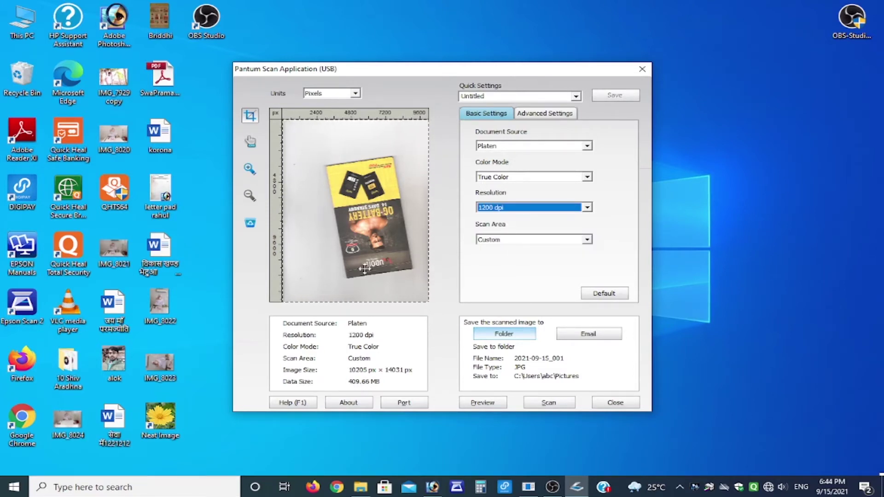
{"action": "left_click", "coordinate": [491, 208]}
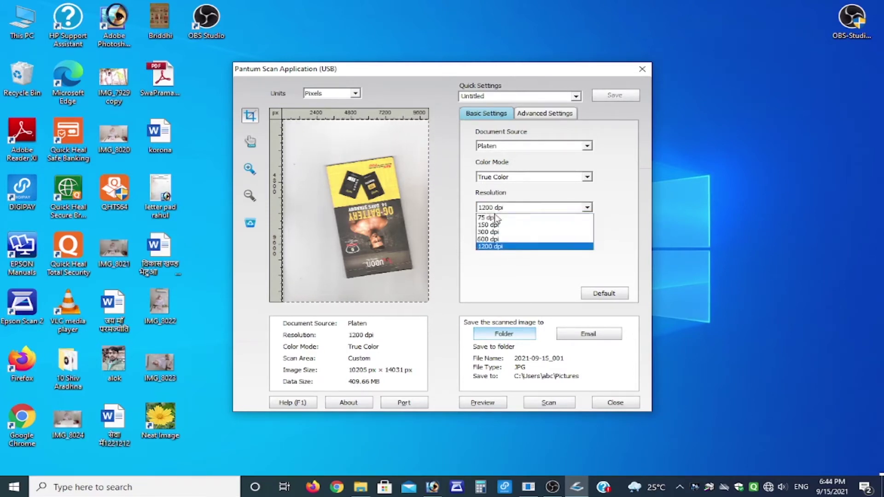
{"action": "left_click", "coordinate": [490, 239]}
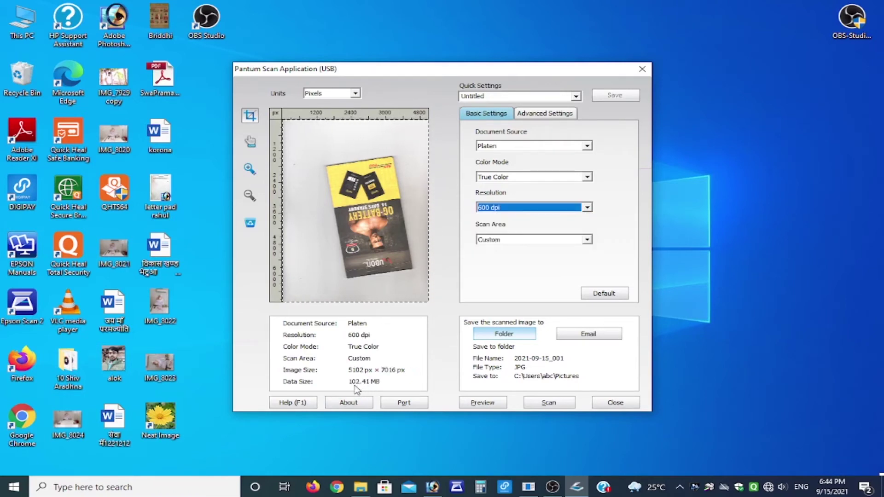
{"action": "left_click", "coordinate": [491, 209]}
{"action": "left_click", "coordinate": [490, 233]}
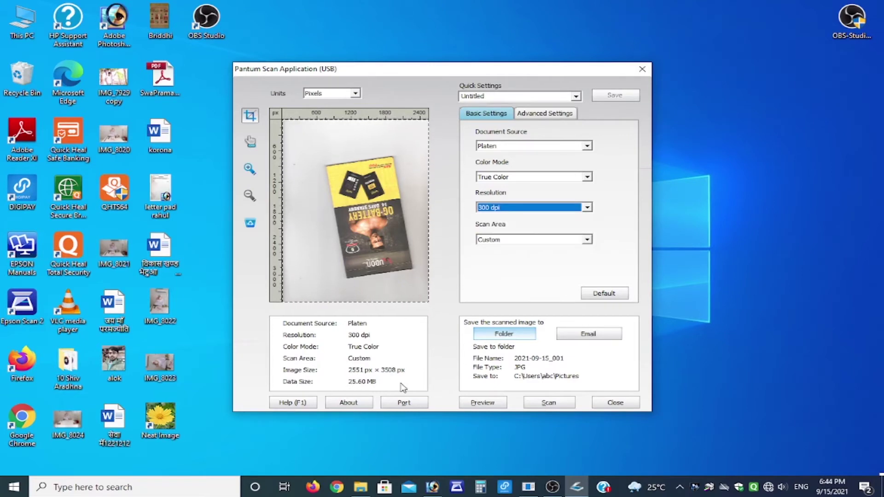
{"action": "left_click", "coordinate": [511, 208]}
{"action": "left_click", "coordinate": [504, 226]}
{"action": "left_click", "coordinate": [558, 210]}
{"action": "left_click", "coordinate": [520, 215]}
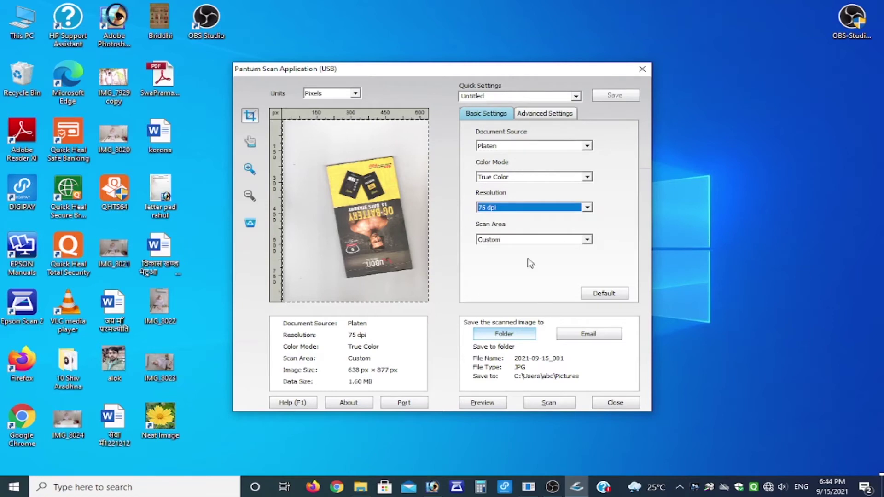
- Scan the whole platen at 75 dpi to the Pictures folder and examine the saved image up close in Photos
{"action": "left_click", "coordinate": [554, 405]}
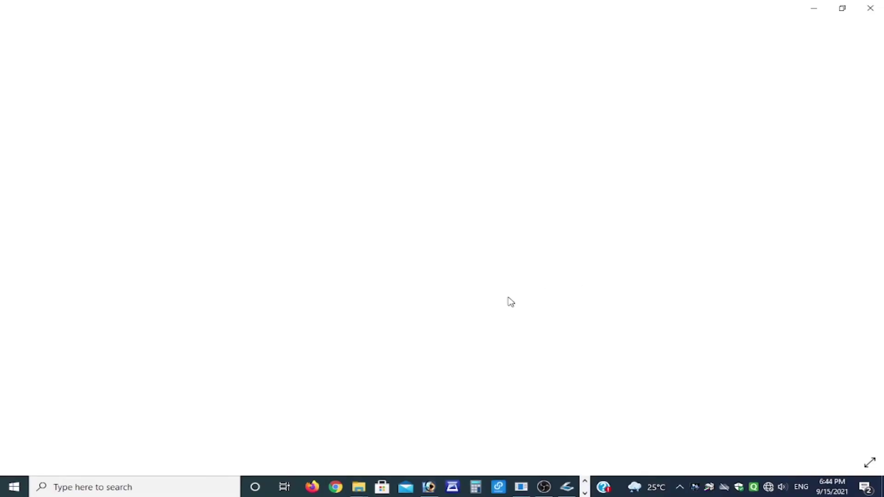
{"action": "scroll", "coordinate": [497, 303], "scroll_direction": "up", "scroll_amount": 2}
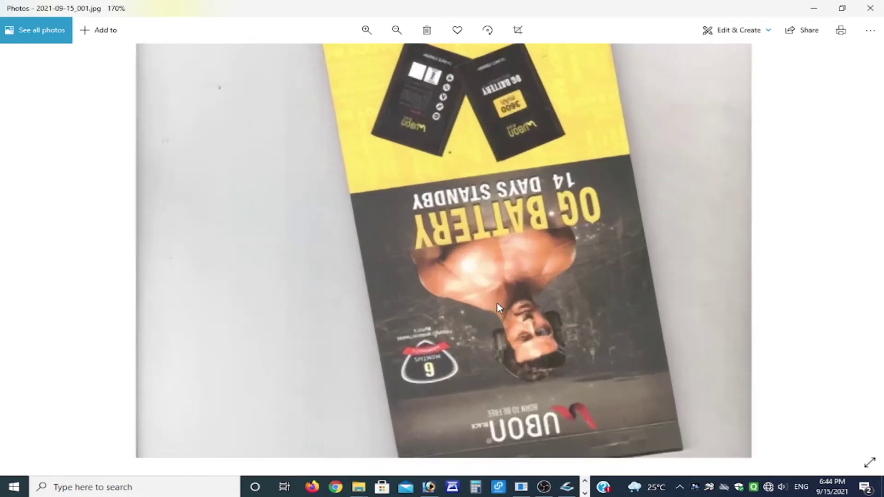
{"action": "scroll", "coordinate": [503, 305], "scroll_direction": "down", "scroll_amount": 2}
{"action": "left_click", "coordinate": [870, 8]}
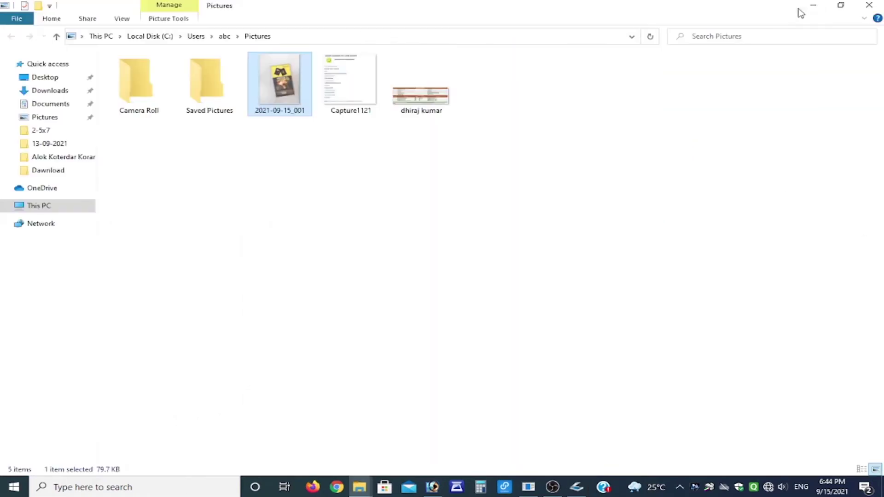
{"action": "left_click", "coordinate": [812, 8]}
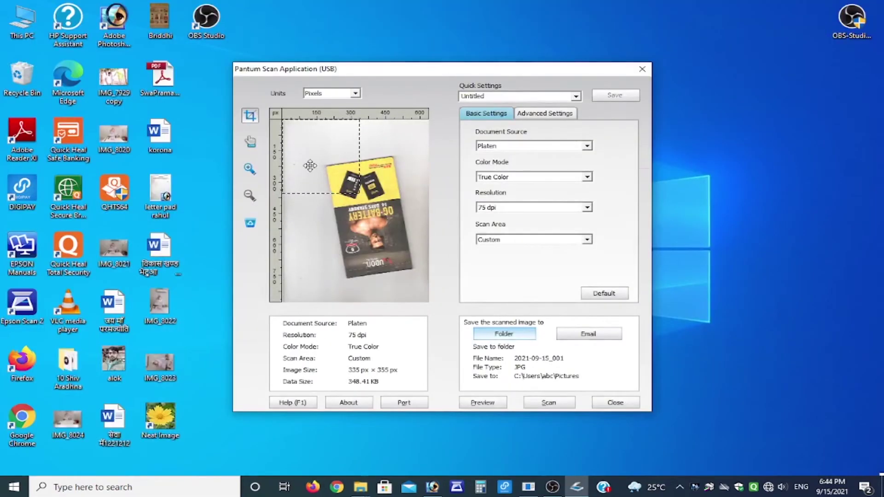
- Fit the custom scan frame closely around the battery box, about 386 × 618 px, and scan it
{"action": "left_click_drag", "start_coordinate": [375, 298], "coordinate": [387, 280]}
{"action": "left_click_drag", "start_coordinate": [405, 230], "coordinate": [418, 231]}
{"action": "left_click_drag", "start_coordinate": [362, 206], "coordinate": [359, 206]}
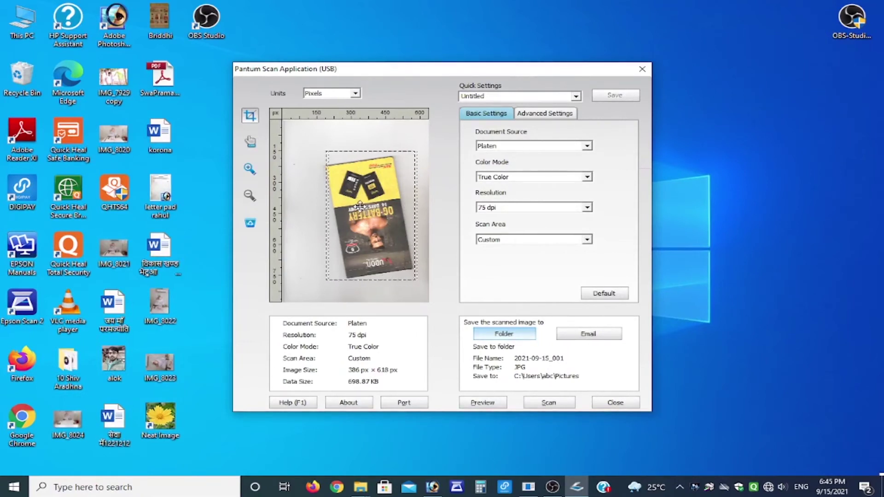
{"action": "key", "text": "Return"}
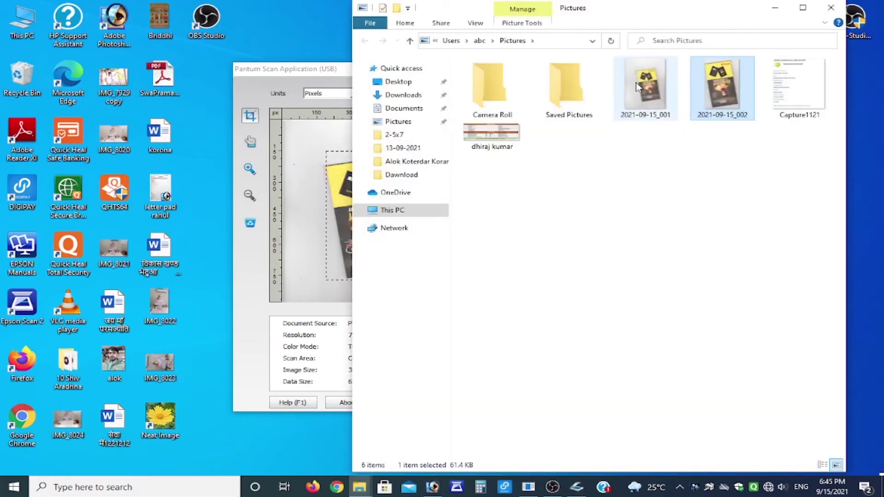
- View the scans 2021-09-15_001 and 2021-09-15_002 in Photos to compare their framing, and close the Pictures folder
{"action": "double_click", "coordinate": [712, 90]}
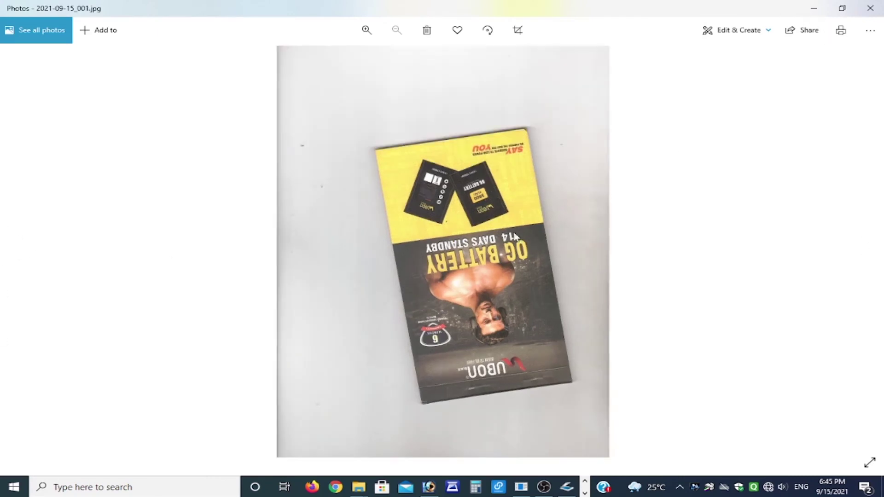
{"action": "left_click", "coordinate": [869, 249]}
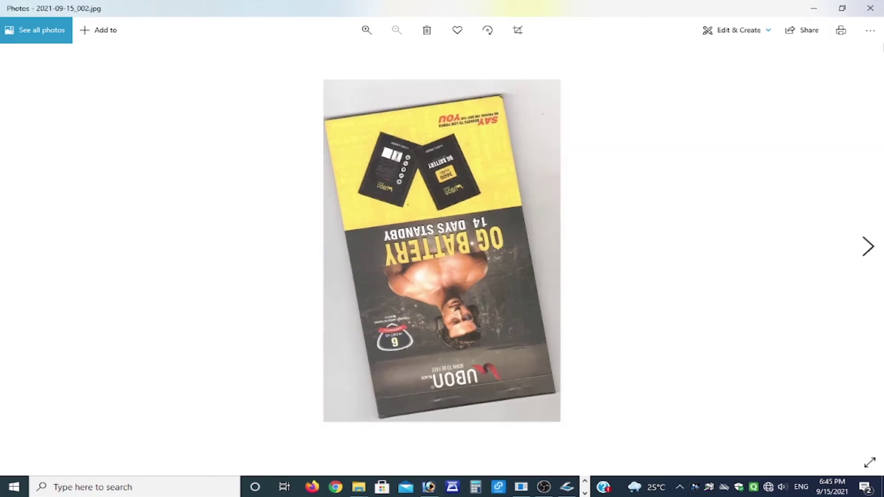
{"action": "left_click", "coordinate": [870, 8]}
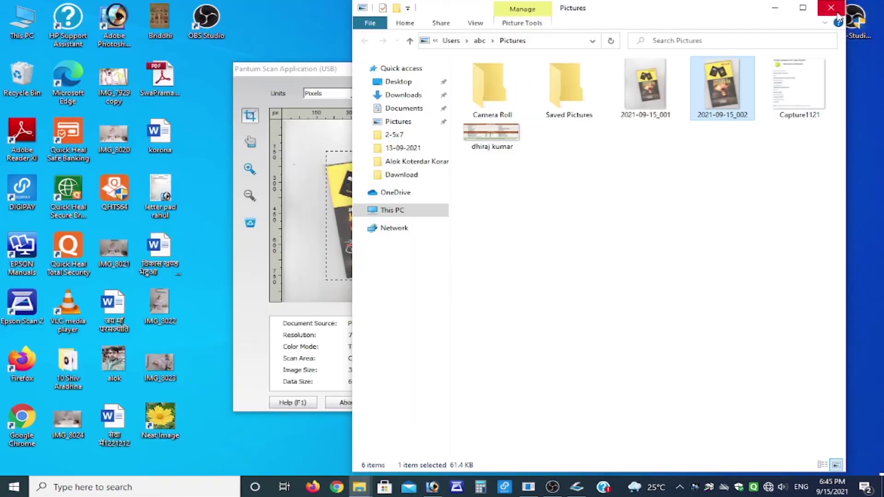
{"action": "left_click", "coordinate": [837, 15]}
- Close the Pantum Scan Application and refresh the desktop
{"action": "left_click", "coordinate": [616, 401]}
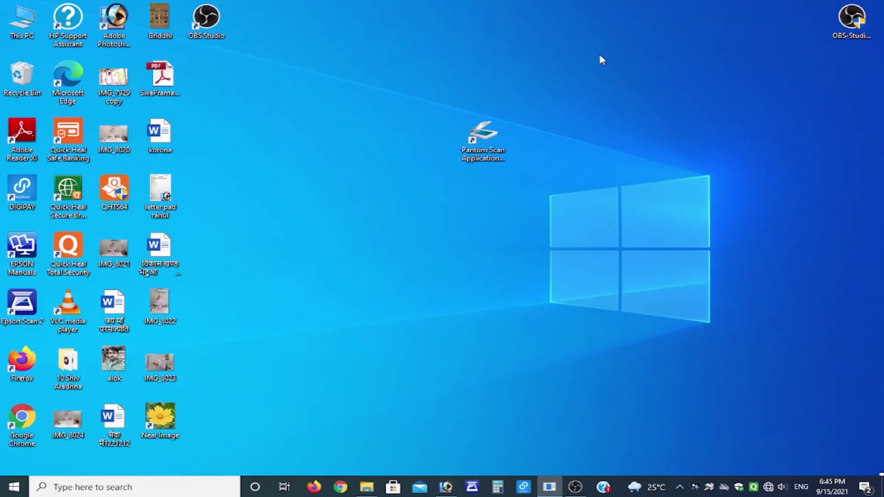
{"action": "right_click", "coordinate": [584, 56]}
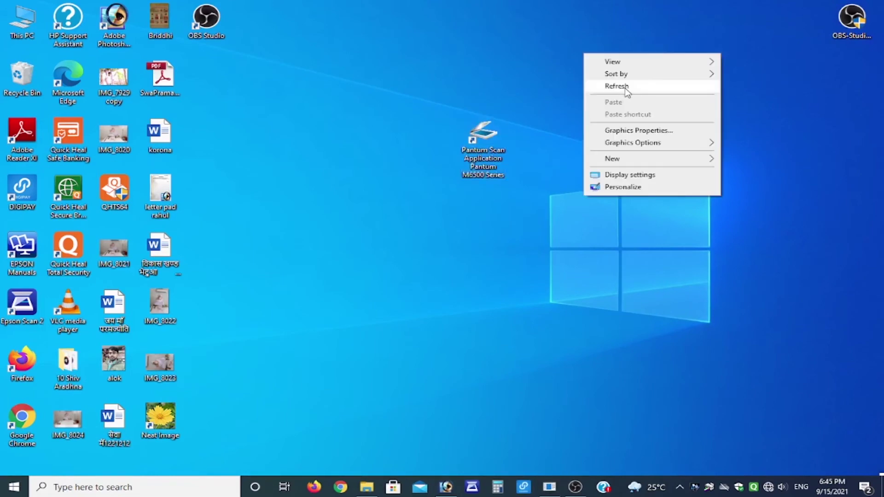
{"action": "left_click", "coordinate": [626, 90]}
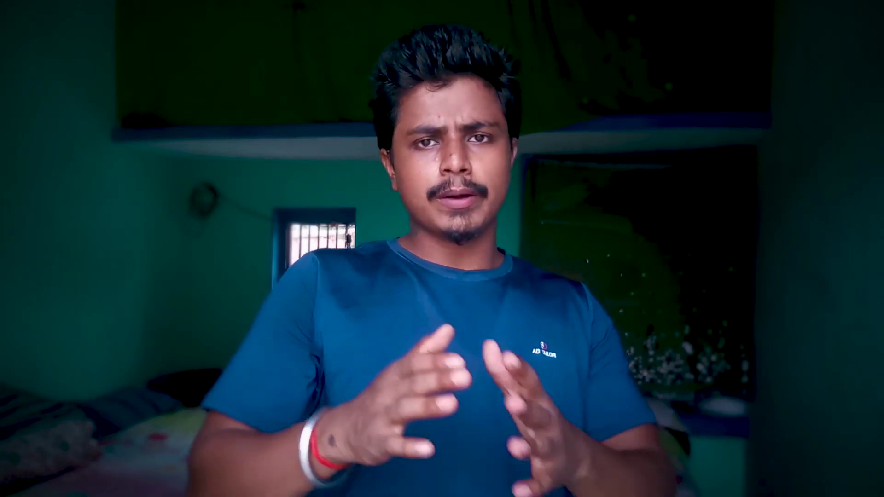